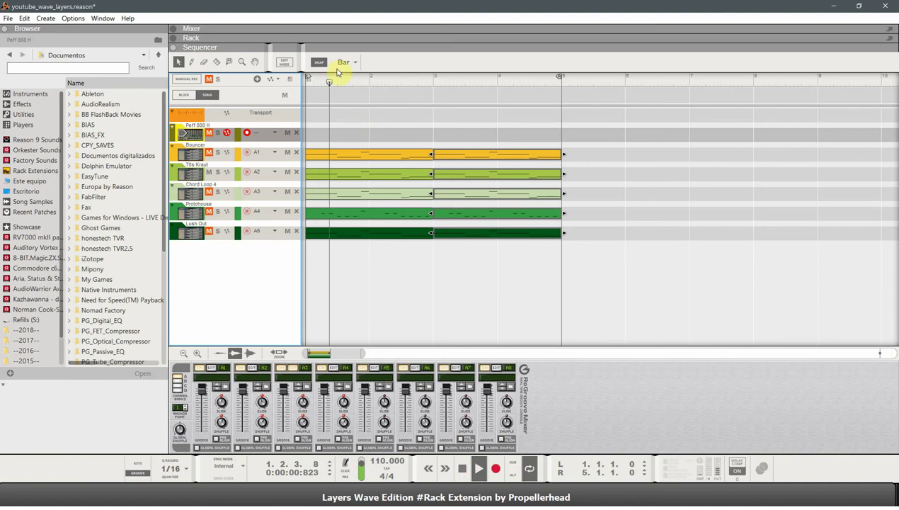
Unmute the 70s Kraut, Chord Loop 4, Protohouse, Lush Out, Bouncer and Peff 808 H tracks in the sequencer during playback.
click(341, 38)
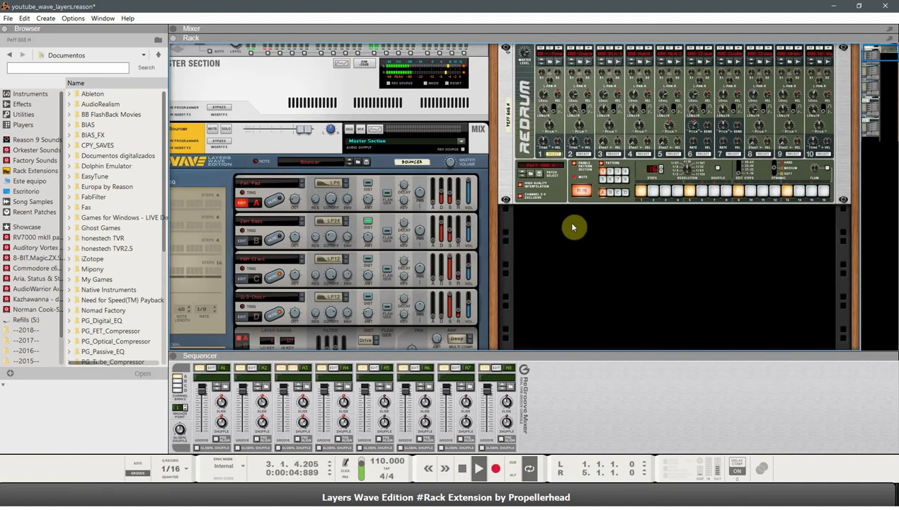
click(202, 355)
click(208, 192)
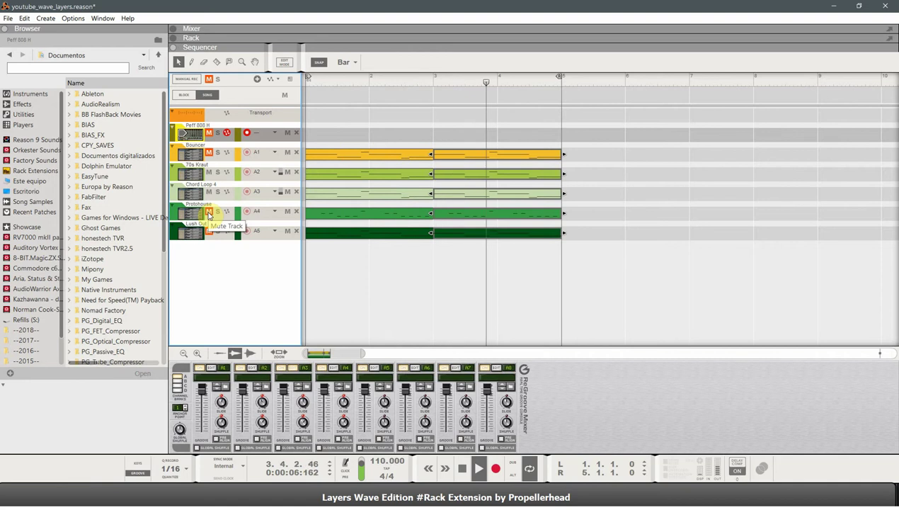
click(208, 212)
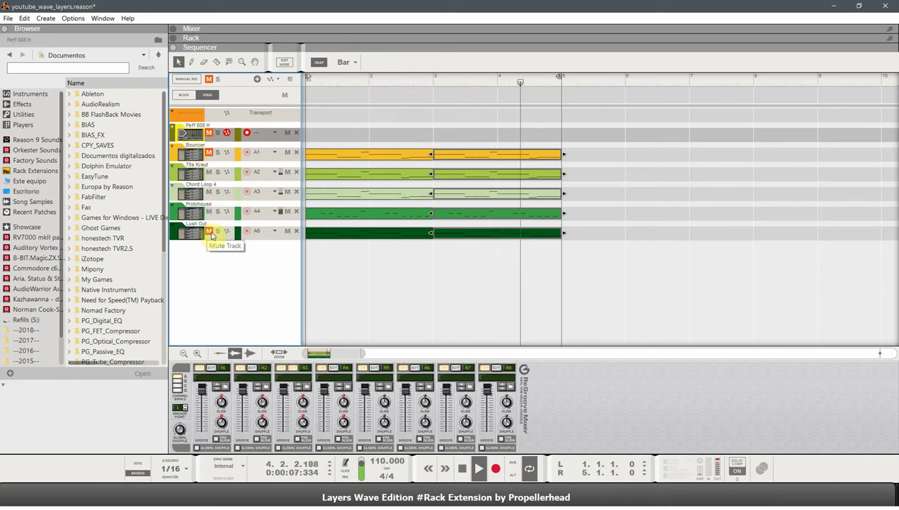
click(209, 232)
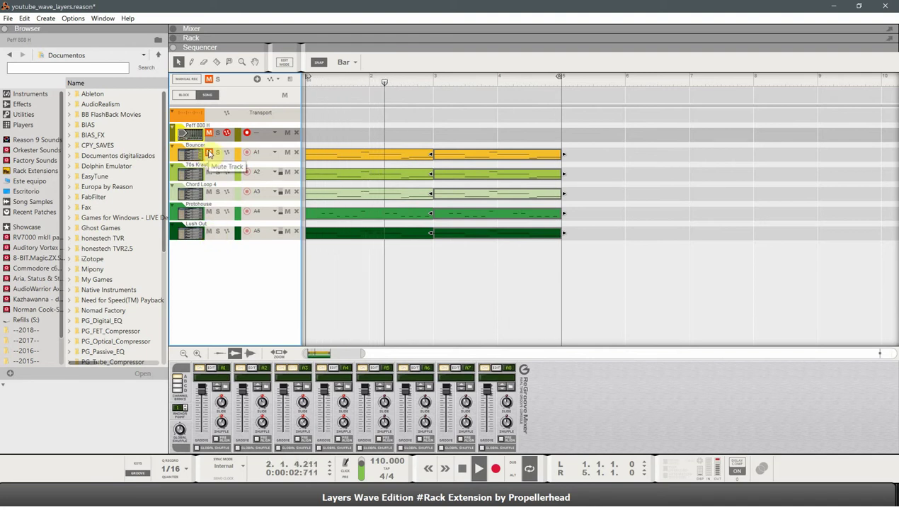
click(209, 153)
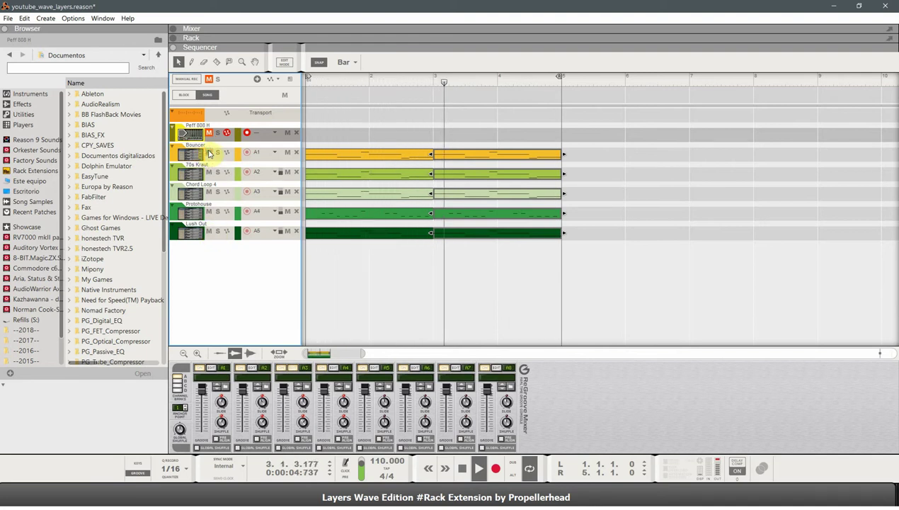
click(209, 153)
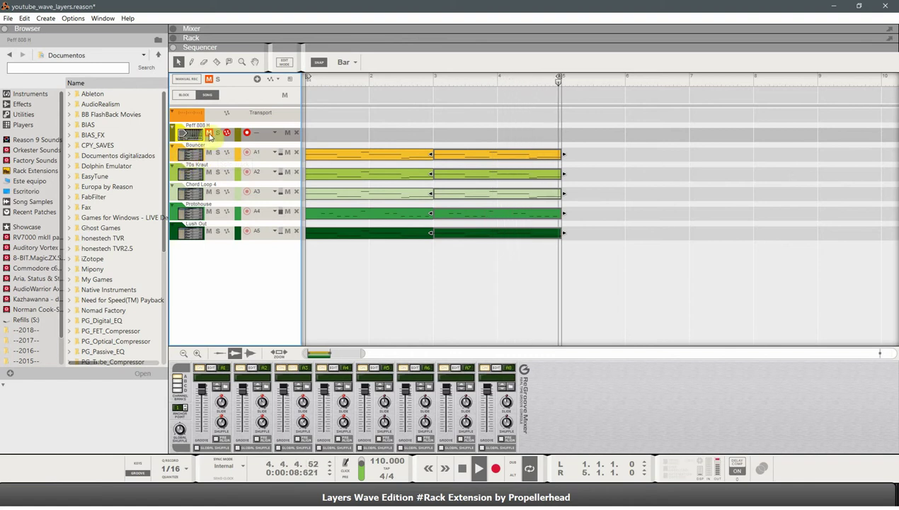
click(210, 135)
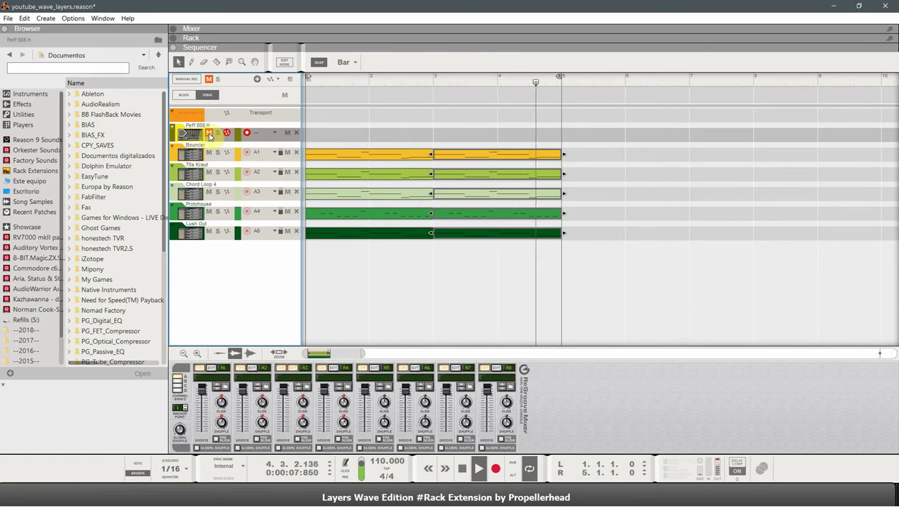
click(210, 134)
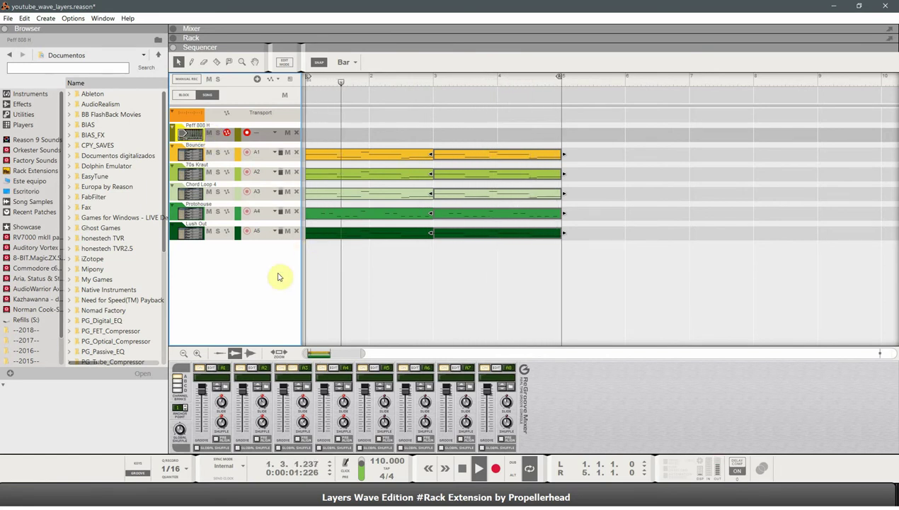
Open the mixer and examine the channel strips from the faders up to the EQ, dynamics and input sections.
key(F5)
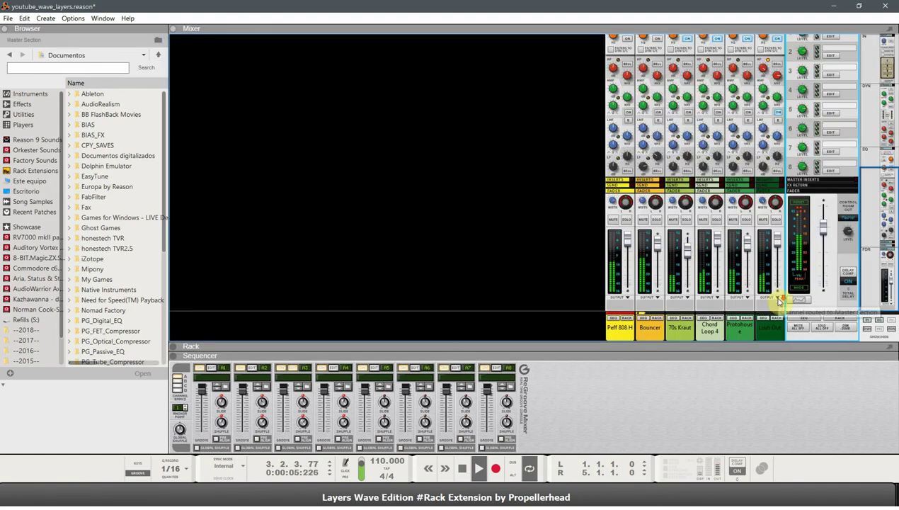
scroll(690, 284, up, 5)
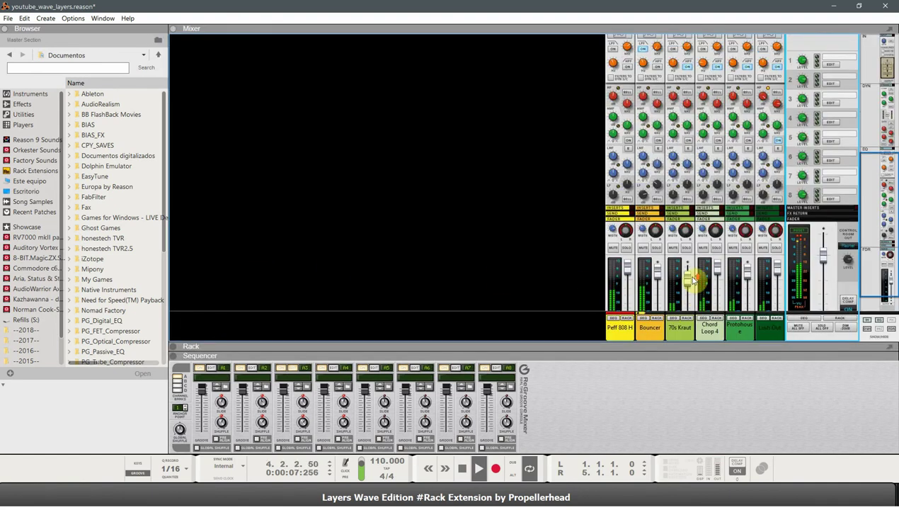
scroll(693, 280, up, 4)
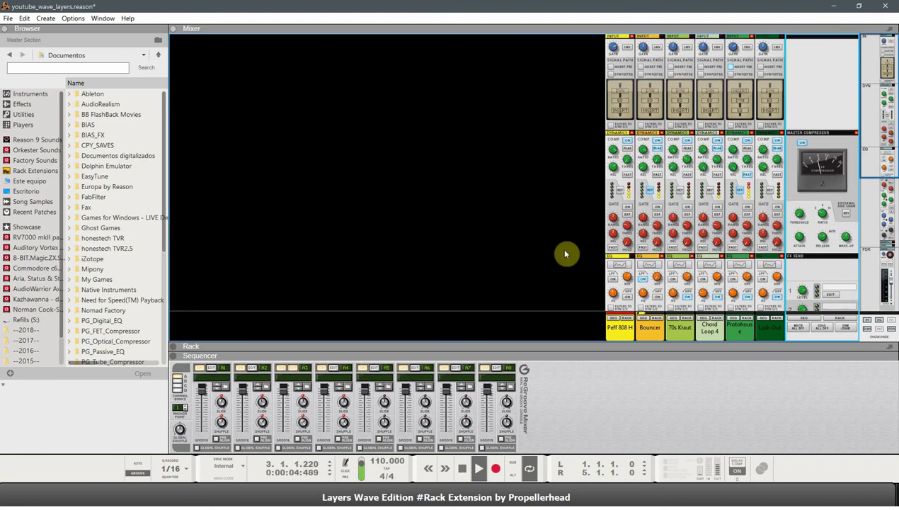
Switch the workspace to the rack, with the browser and the ReGroove Mixer hidden.
key(F6)
key(F7)
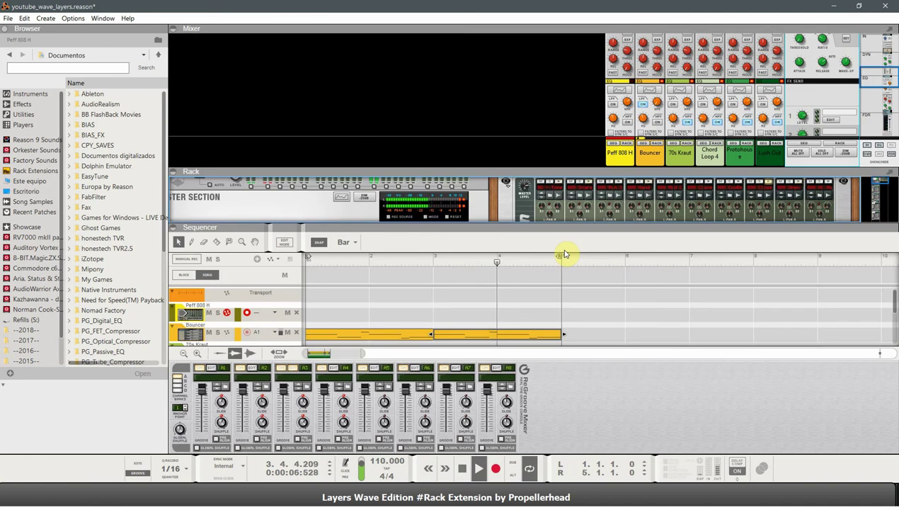
key(F6)
key(F3)
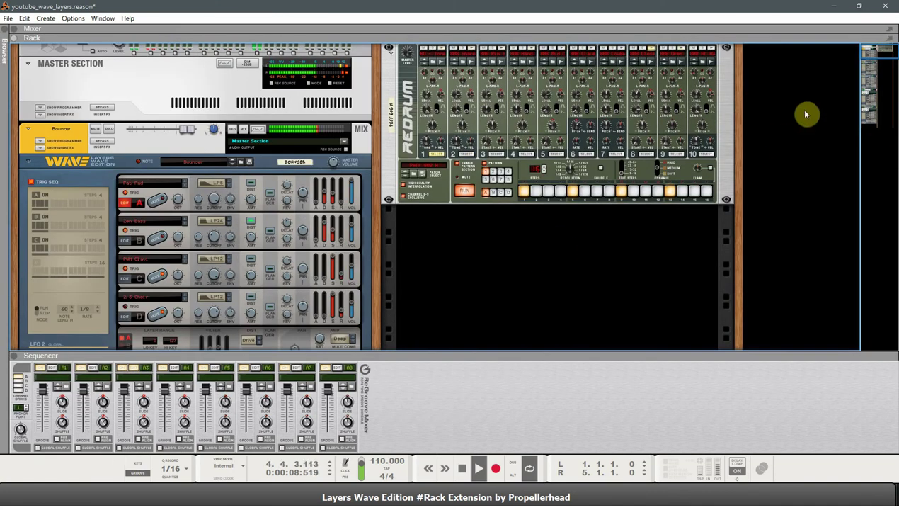
drag(880, 56, 875, 60)
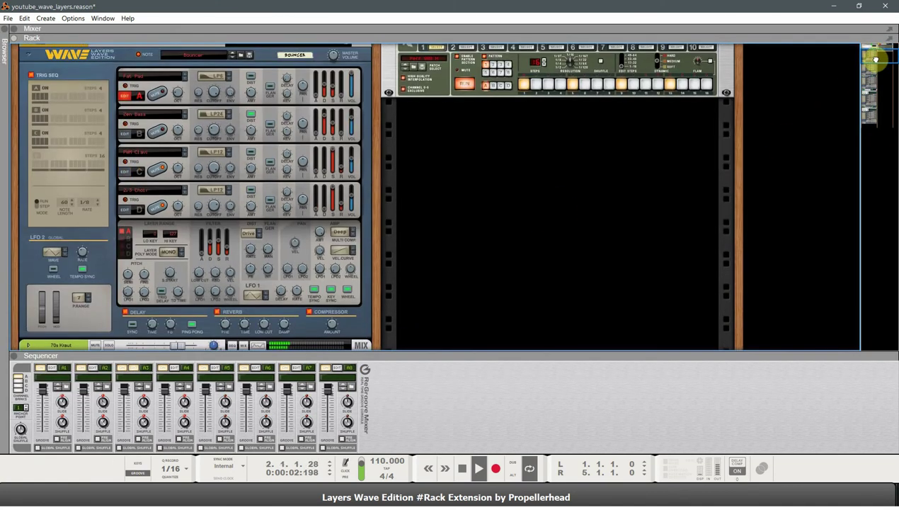
click(138, 472)
Audition the Bouncer channel in solo and examine its filter curve in the Spectrum EQ.
scroll(342, 292, up, 3)
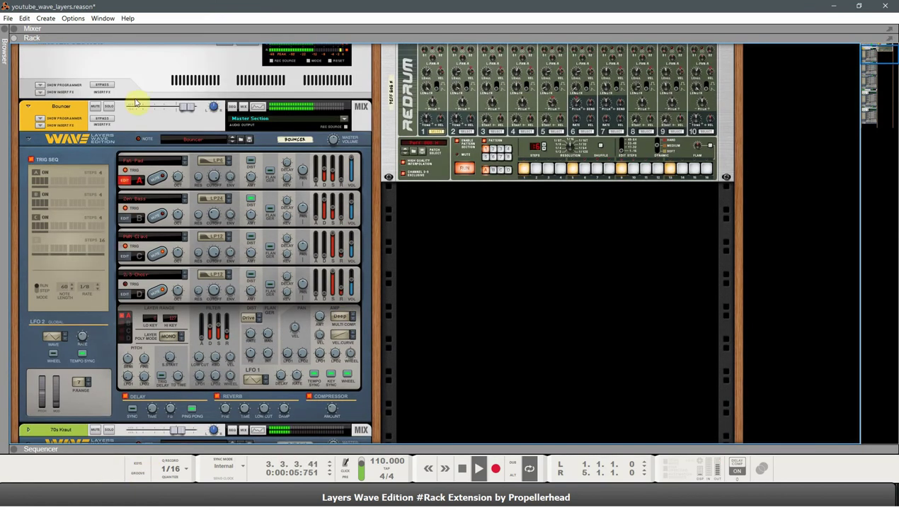
click(102, 108)
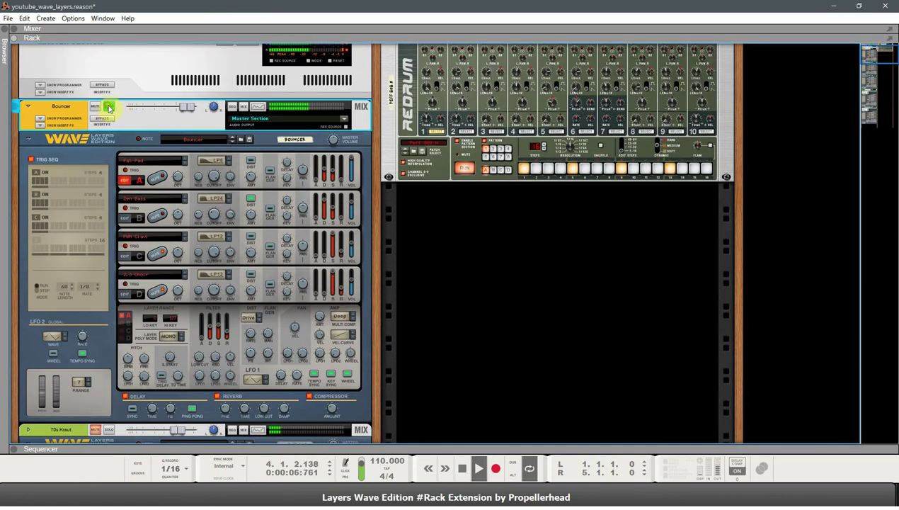
click(259, 108)
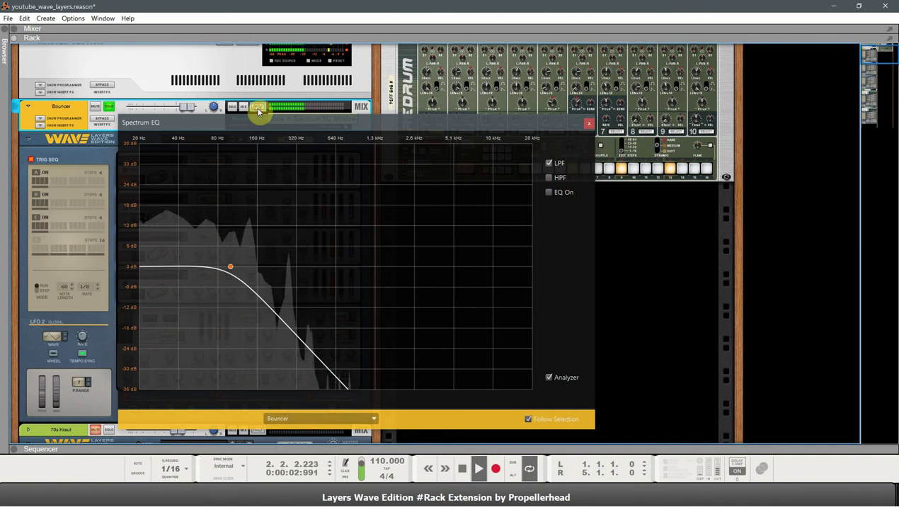
click(259, 108)
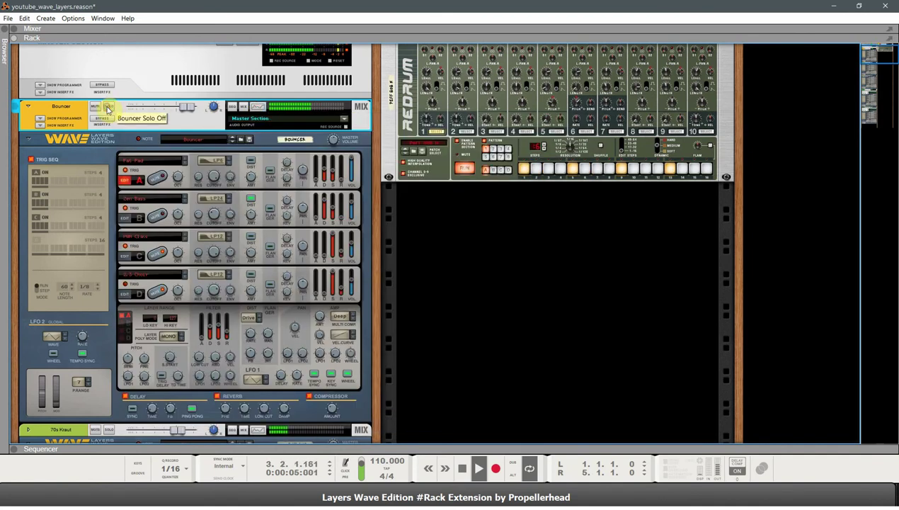
Audition the 70s Kraut channel in solo and examine its filter curve in the Spectrum EQ.
scroll(107, 212, down, 10)
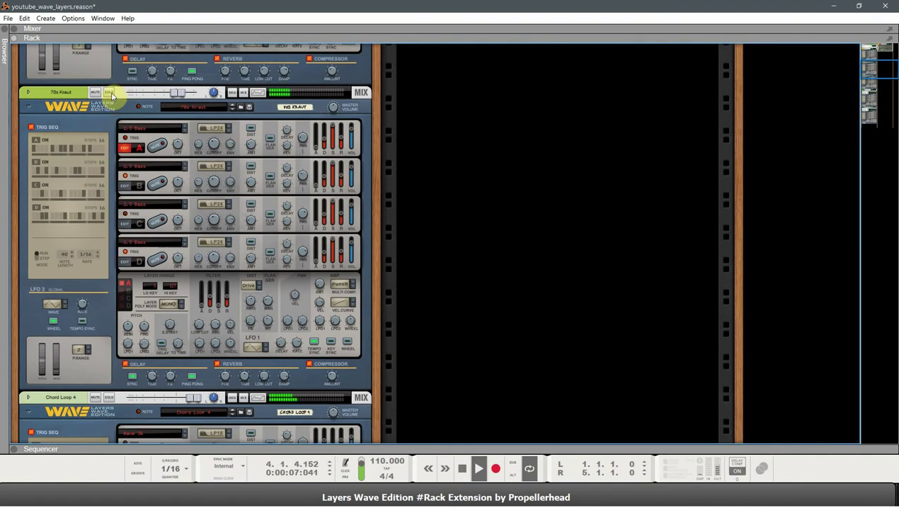
click(110, 92)
click(257, 93)
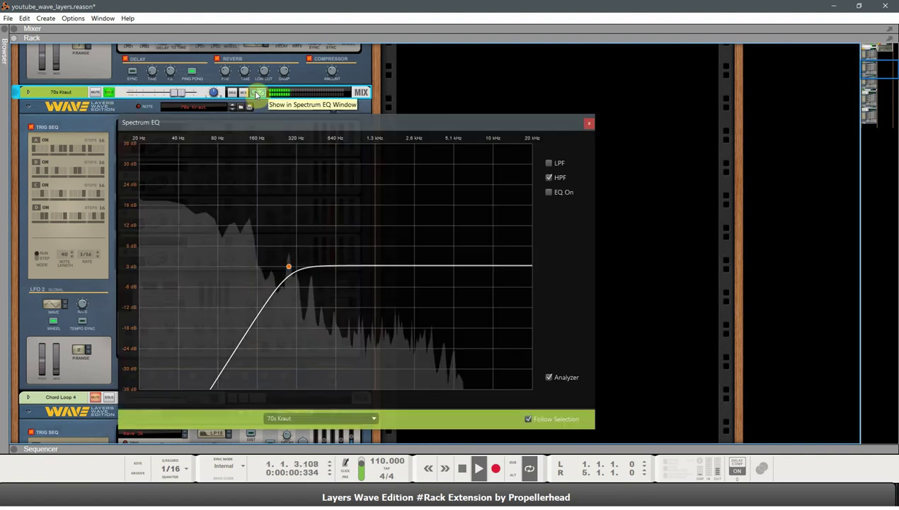
click(257, 93)
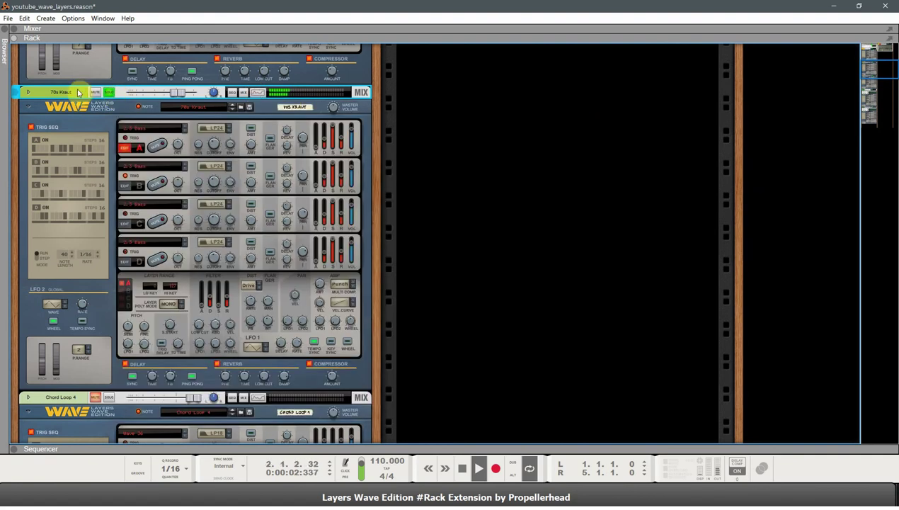
click(109, 93)
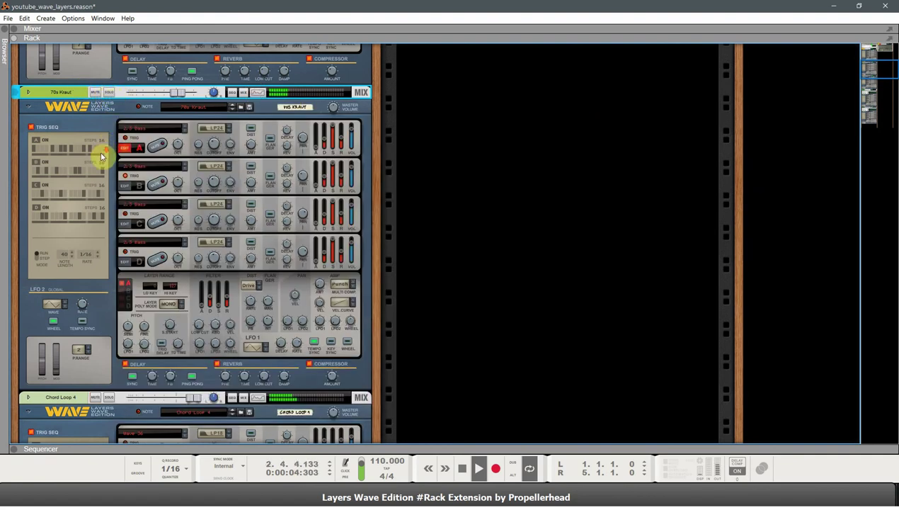
Solo the Chord Loop 4 channel and examine its filter curve in the Spectrum EQ.
scroll(101, 157, down, 8)
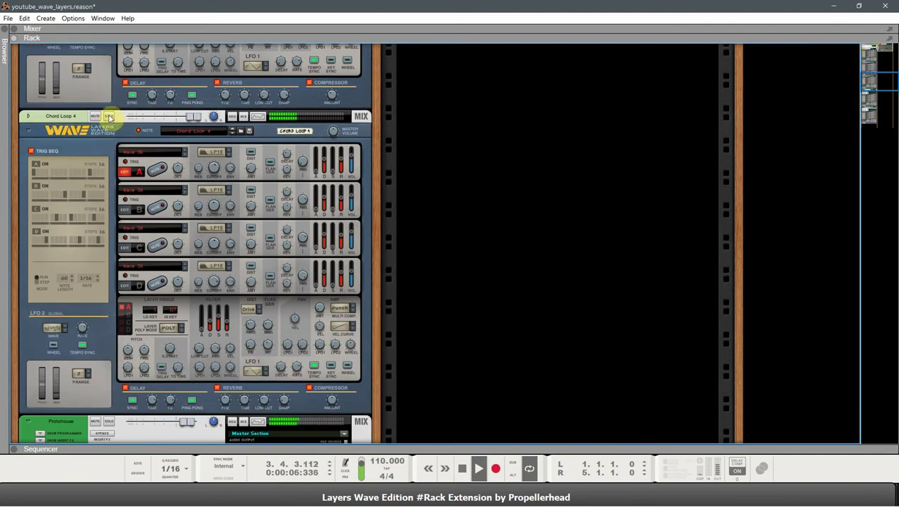
click(109, 117)
click(257, 117)
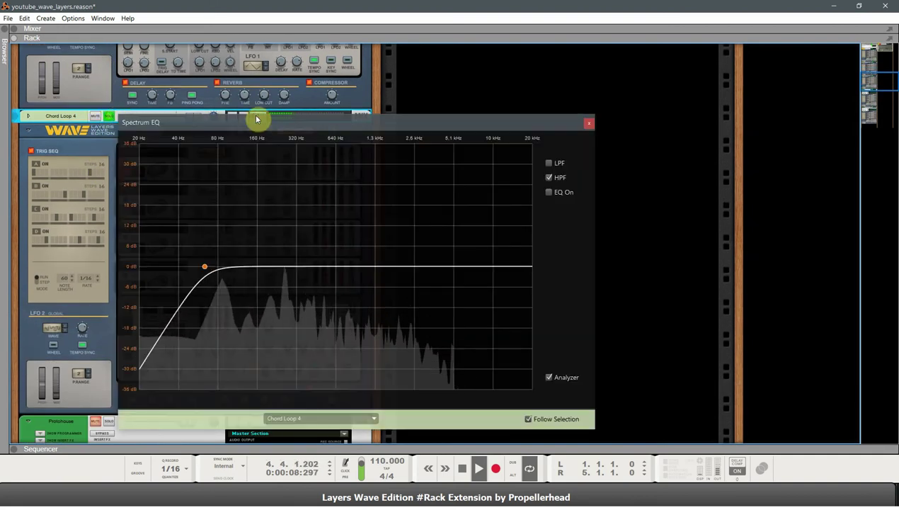
drag(257, 119, 261, 126)
click(259, 117)
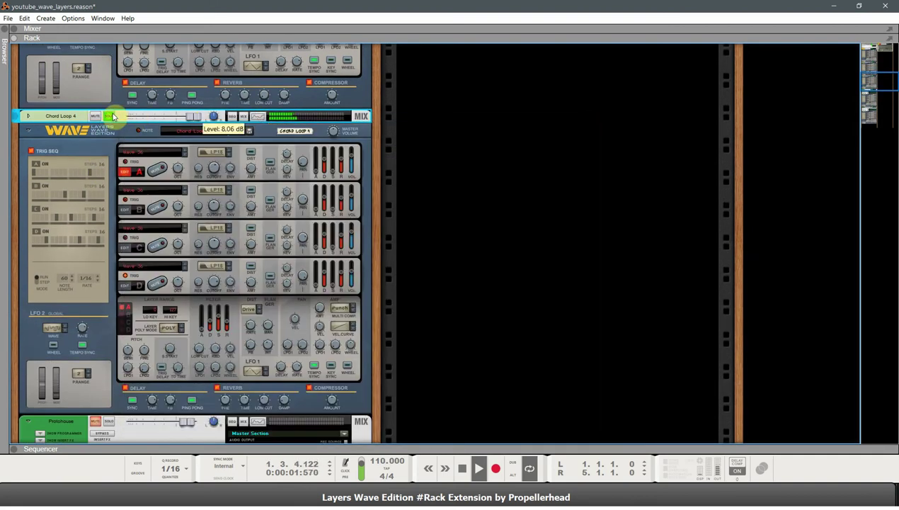
Point out Chord Loop 4's Trig Seq switch and take the channel out of solo.
click(30, 155)
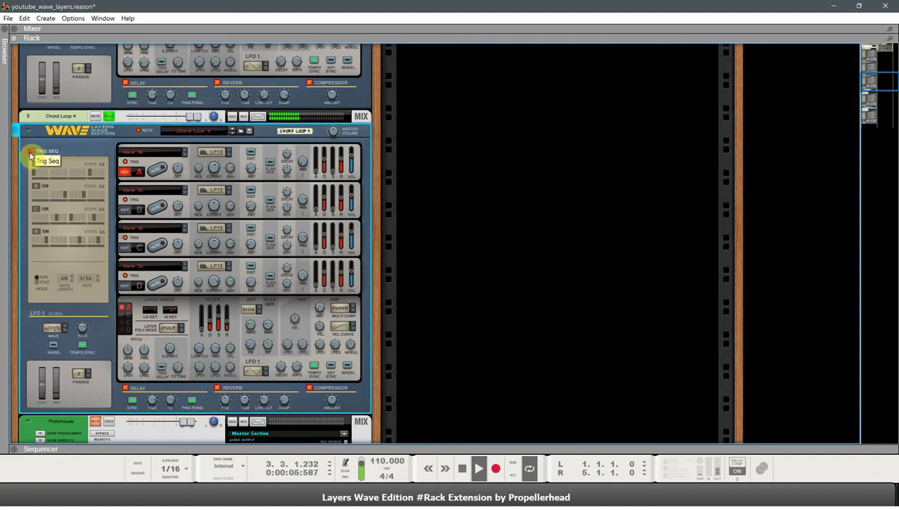
click(110, 116)
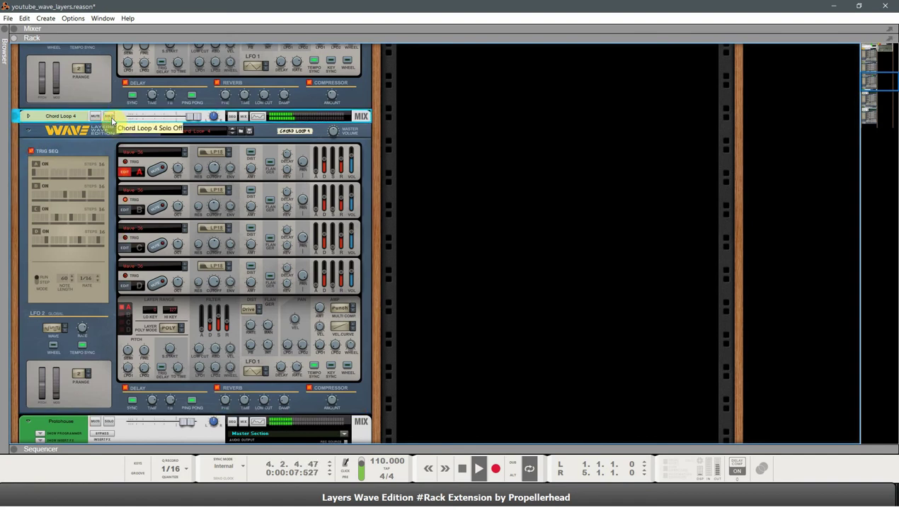
click(30, 155)
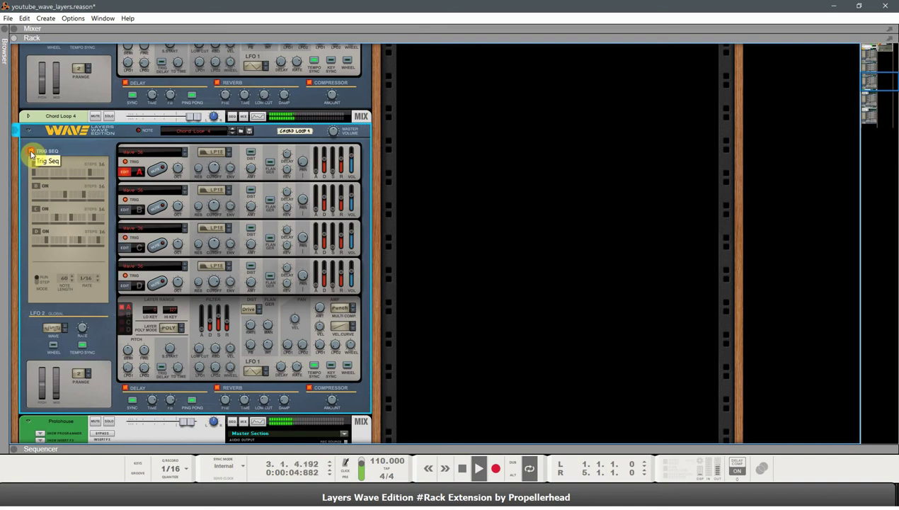
Solo the Protohouse channel and check its Trig Seq switch and Spectrum EQ.
scroll(20, 262, down, 5)
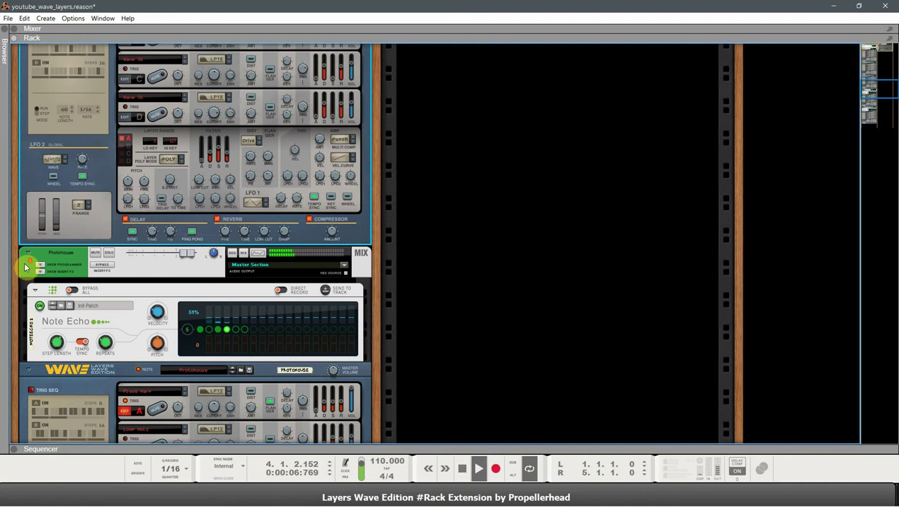
scroll(111, 120, down, 4)
click(109, 113)
scroll(110, 116, down, 2)
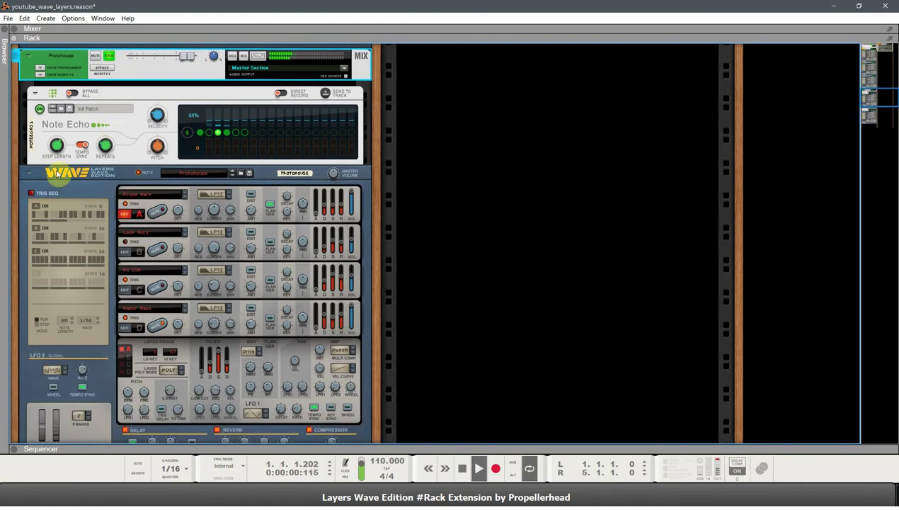
click(31, 193)
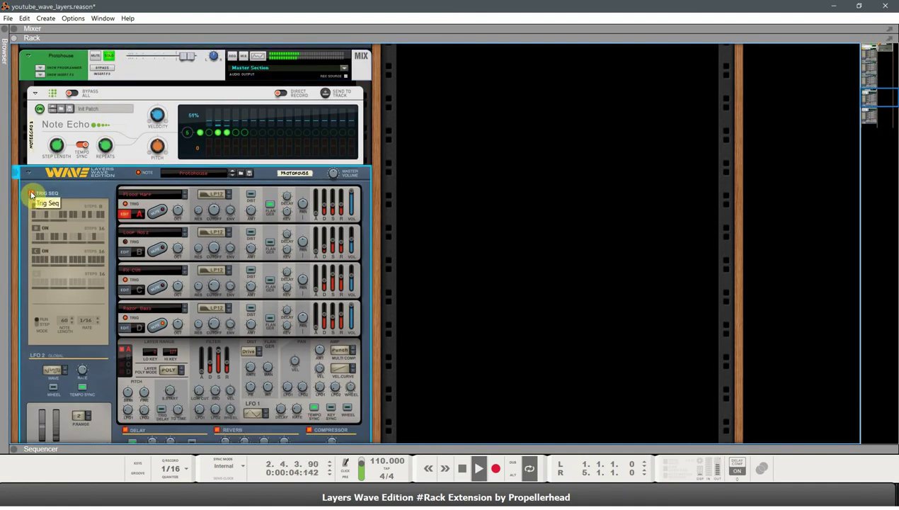
click(258, 61)
click(259, 61)
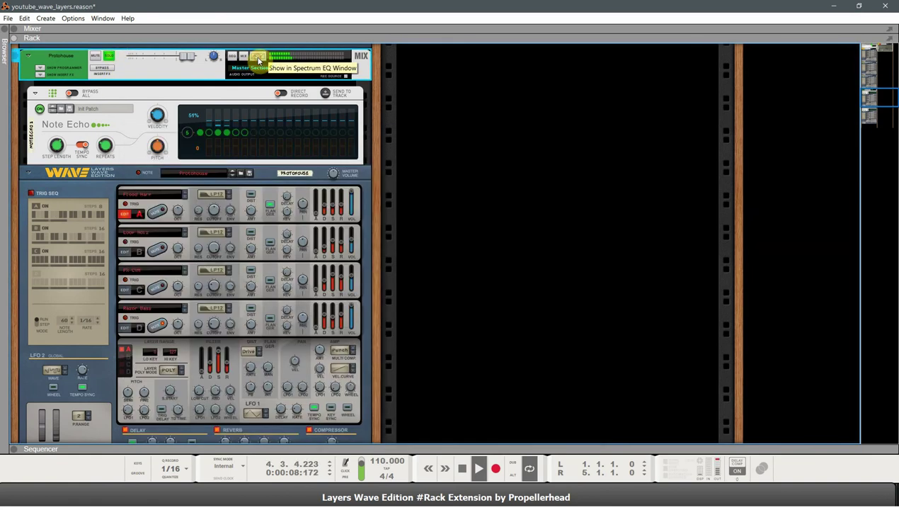
Compare the Protohouse sound with Note Echo off and on, and end the channel's solo.
click(38, 110)
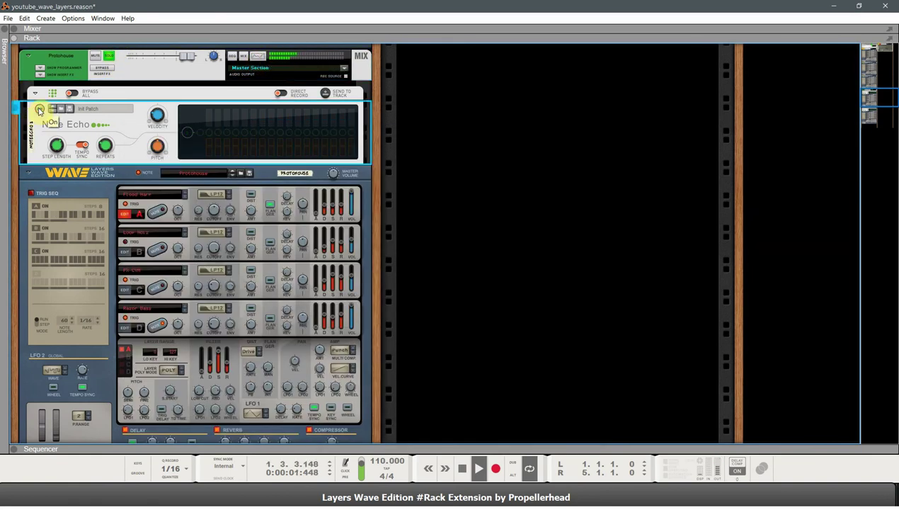
click(39, 111)
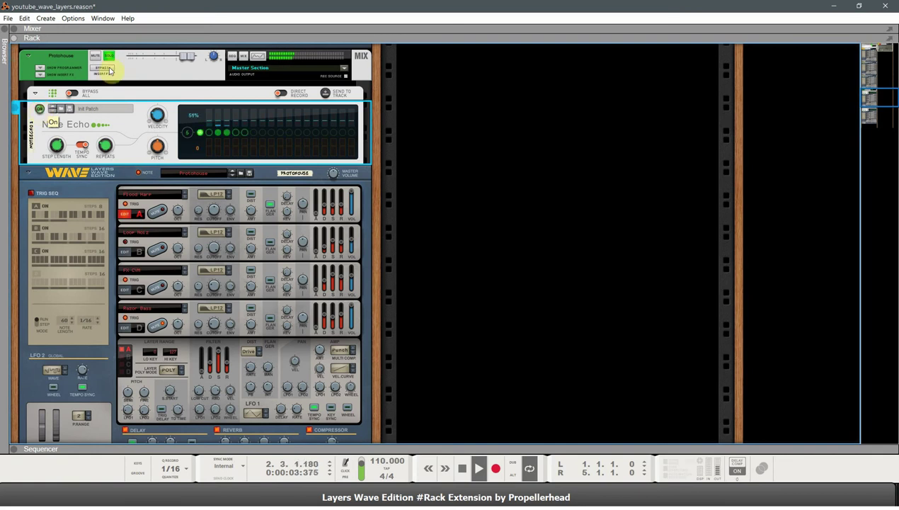
click(111, 61)
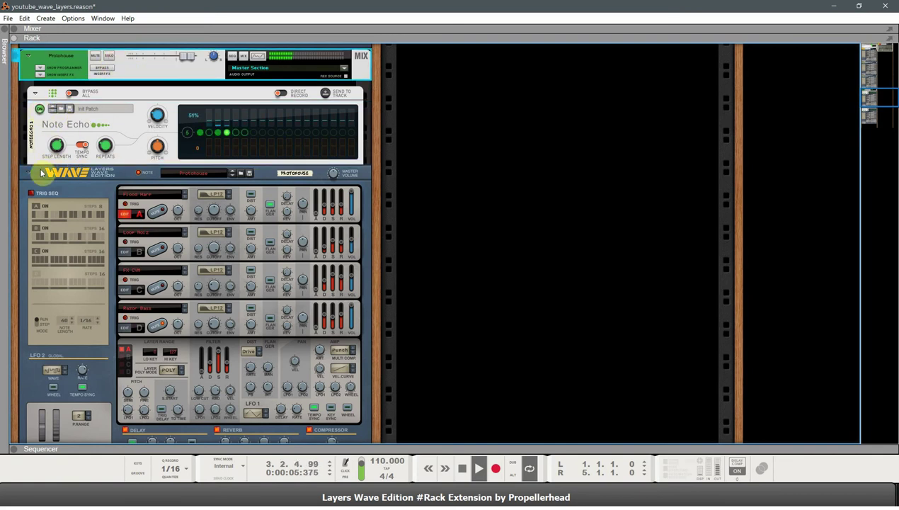
Solo the Lush Out channel, check its Trig Seq switch, and take the channel out of solo.
scroll(20, 224, down, 10)
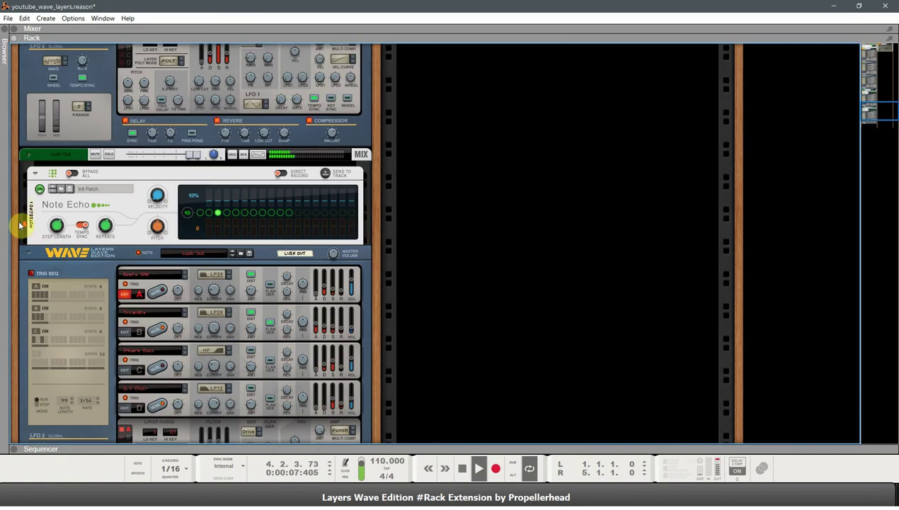
click(109, 126)
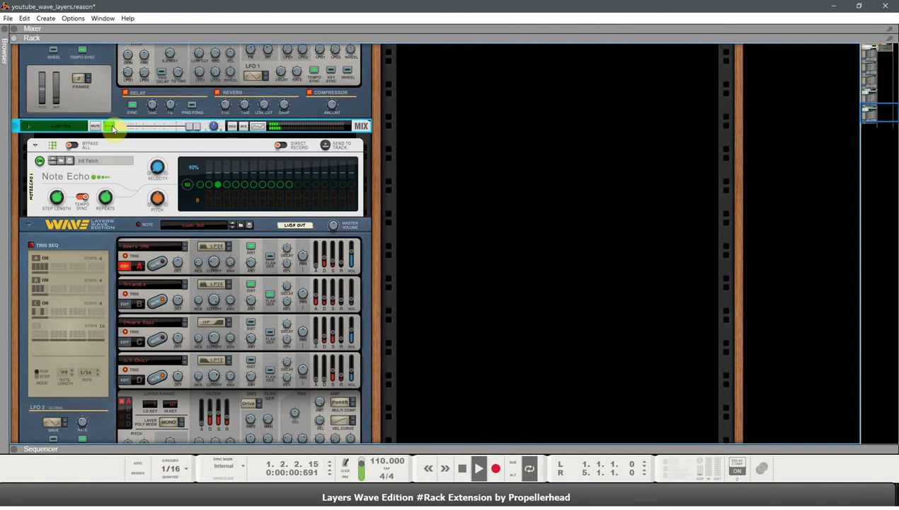
click(31, 248)
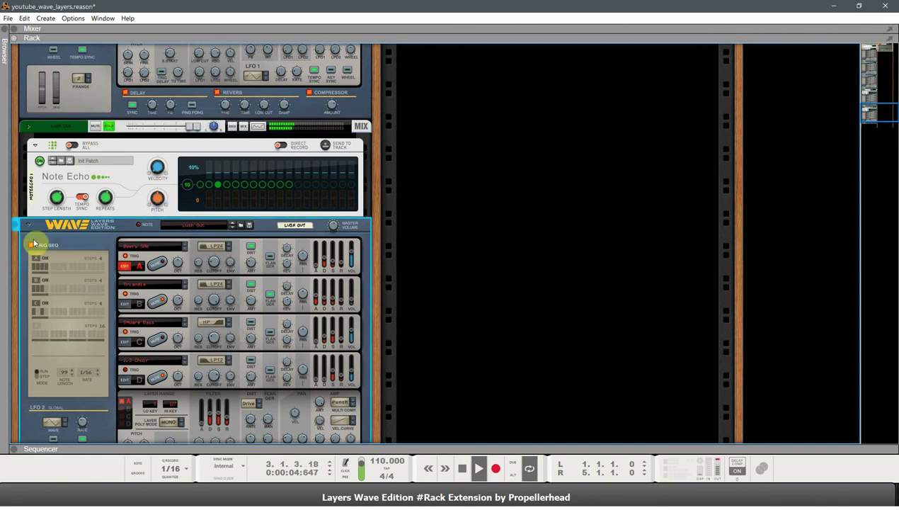
click(111, 131)
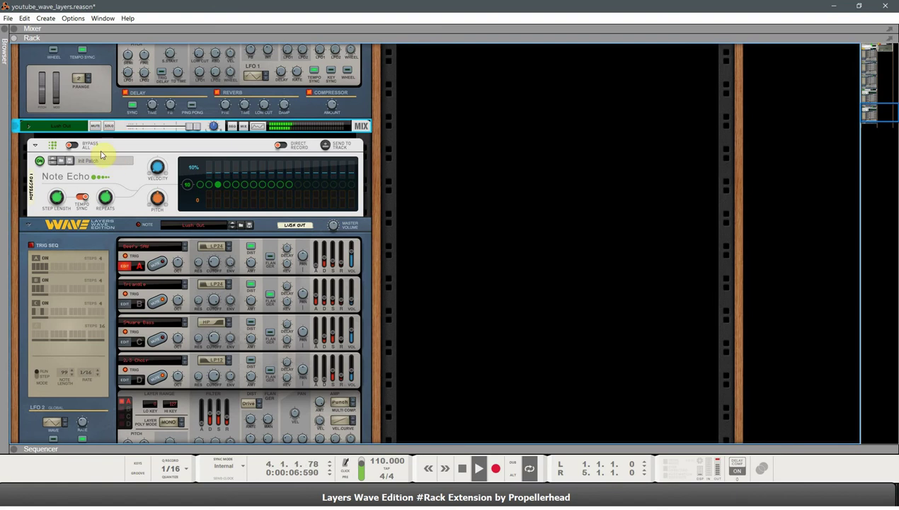
Reprogram the Trig Seq step patterns of layers A, B and C on Lush Out, auditioning them with the Trig Seq switch.
scroll(96, 147, down, 4)
scroll(43, 164, up, 2)
click(32, 164)
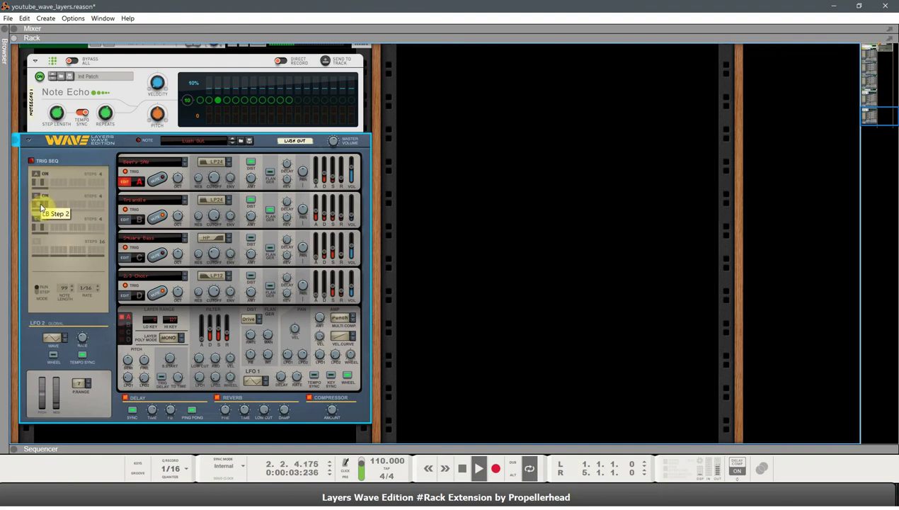
click(31, 161)
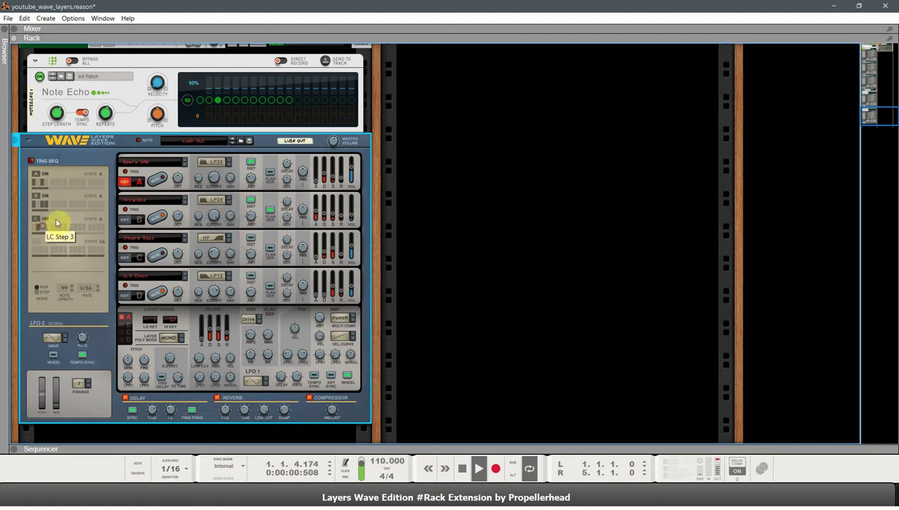
click(31, 161)
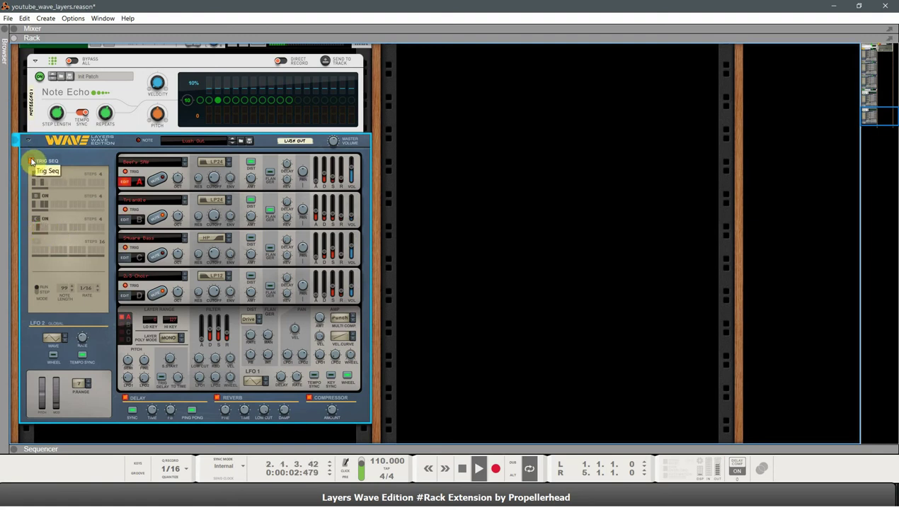
click(31, 161)
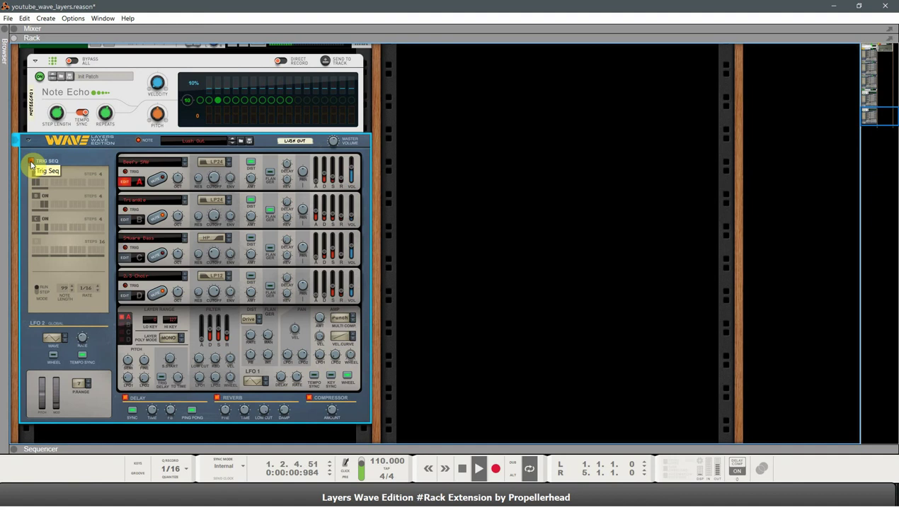
Try the first two Note Echo repeats switched on with Lush Out's trigger sequencer, and switch both repeats off again.
click(200, 102)
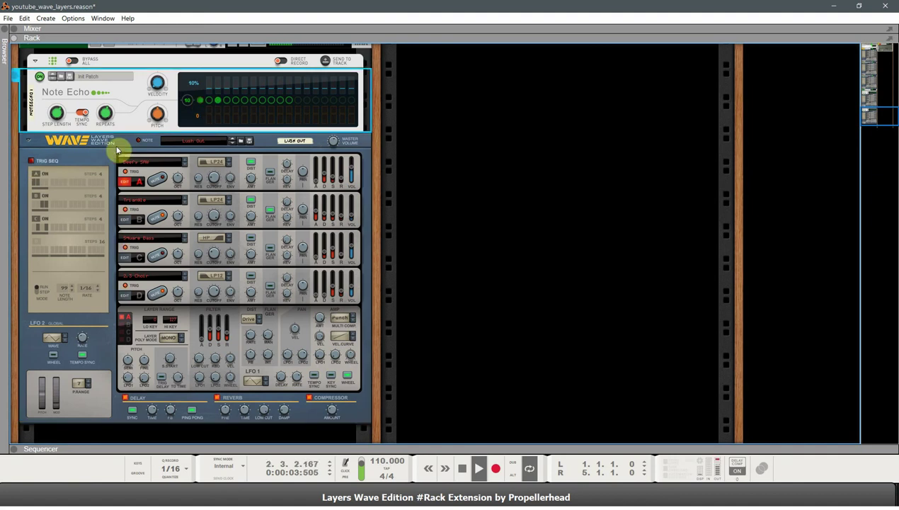
click(33, 162)
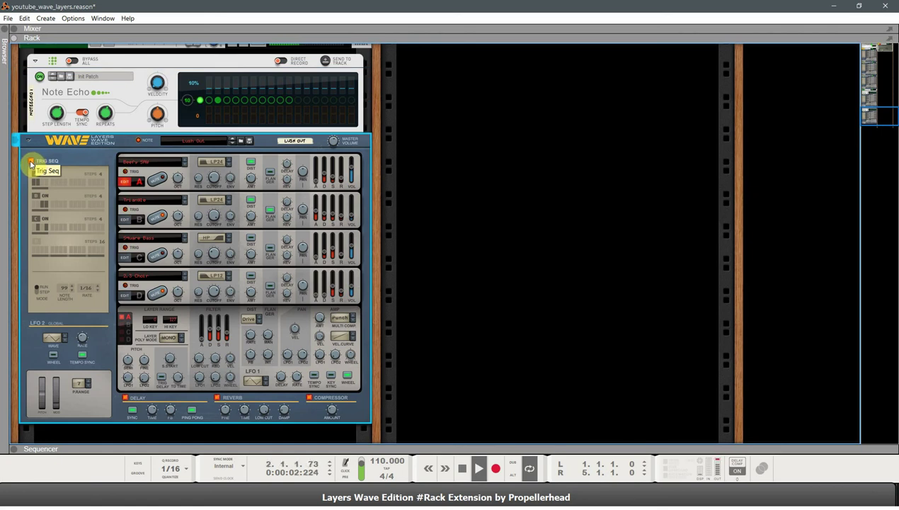
click(206, 101)
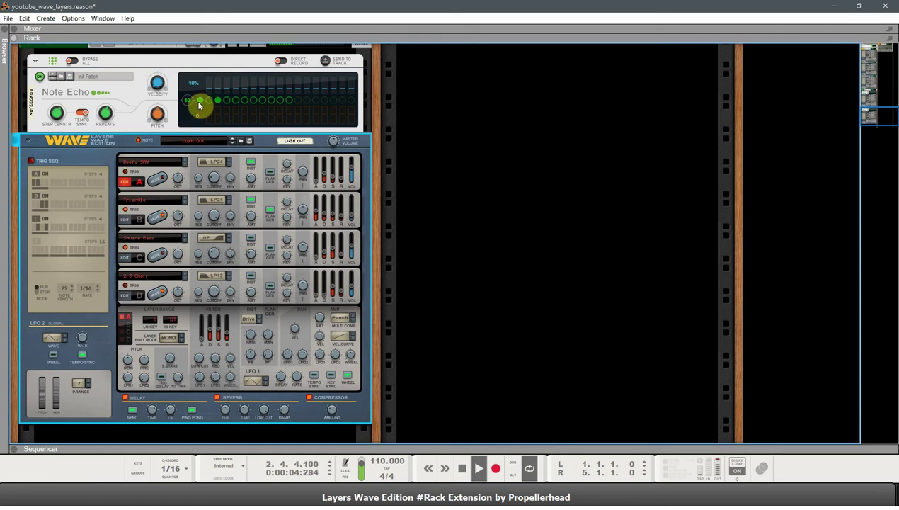
click(196, 106)
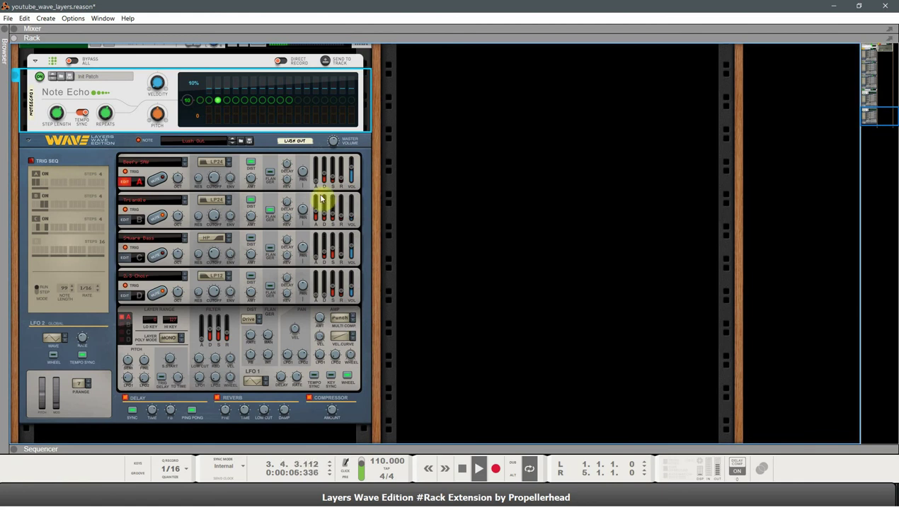
Lower the amp sustain of Lush Out's layers A, B and C and adjust the amp release of layers B and C.
click(336, 168)
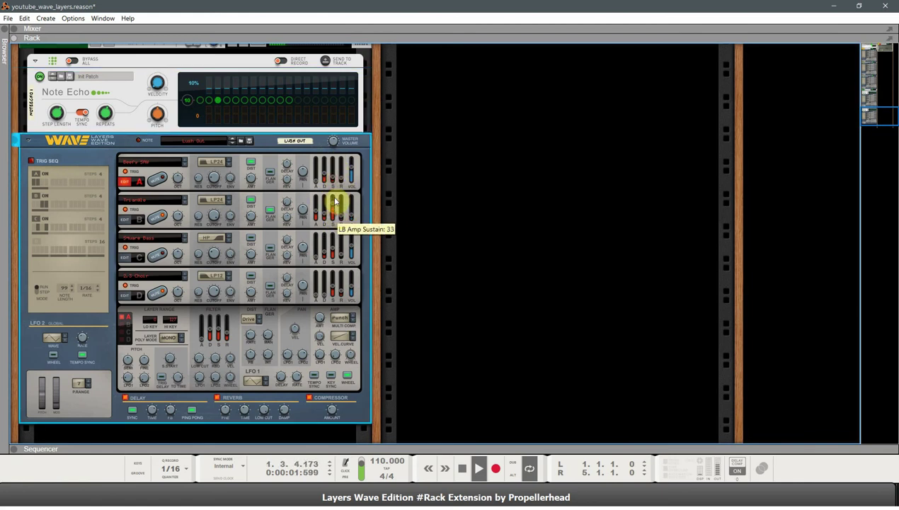
drag(336, 195, 335, 215)
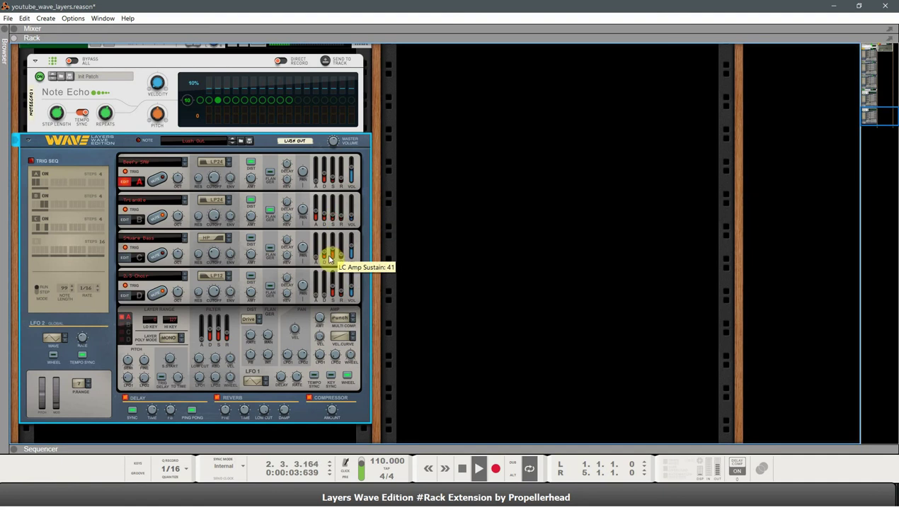
mouse_move(340, 263)
mouse_down()
mouse_move(333, 245)
mouse_move(335, 254)
mouse_move(345, 246)
mouse_up()
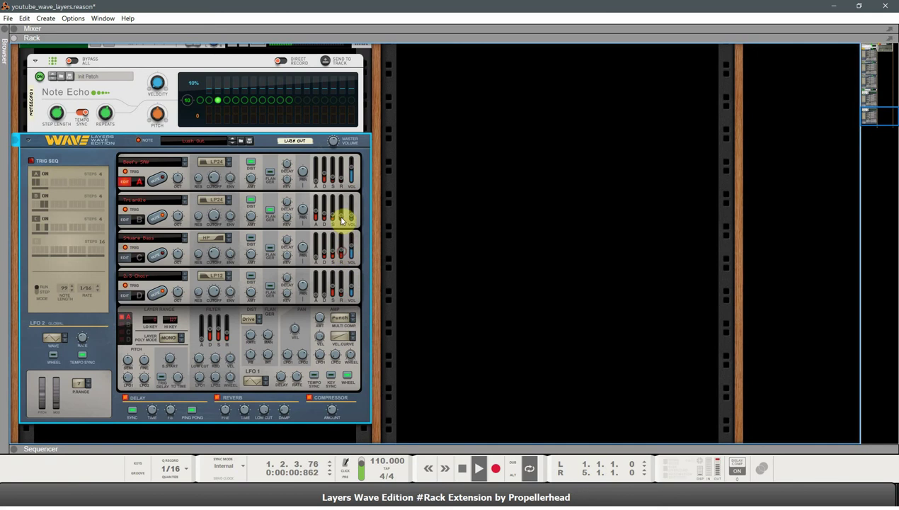
drag(345, 200, 347, 199)
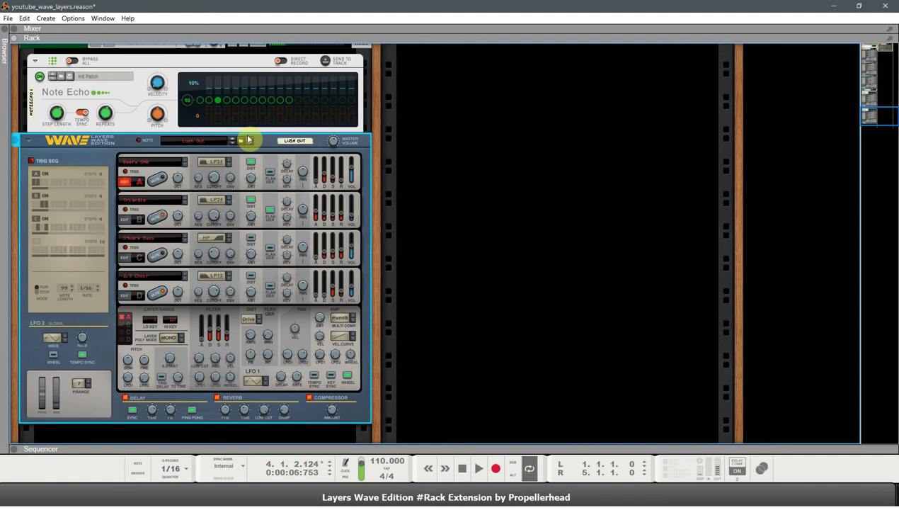
Bring up the sequencer view to show the song's instrument tracks.
key(F5)
key(F7)
key(F7)
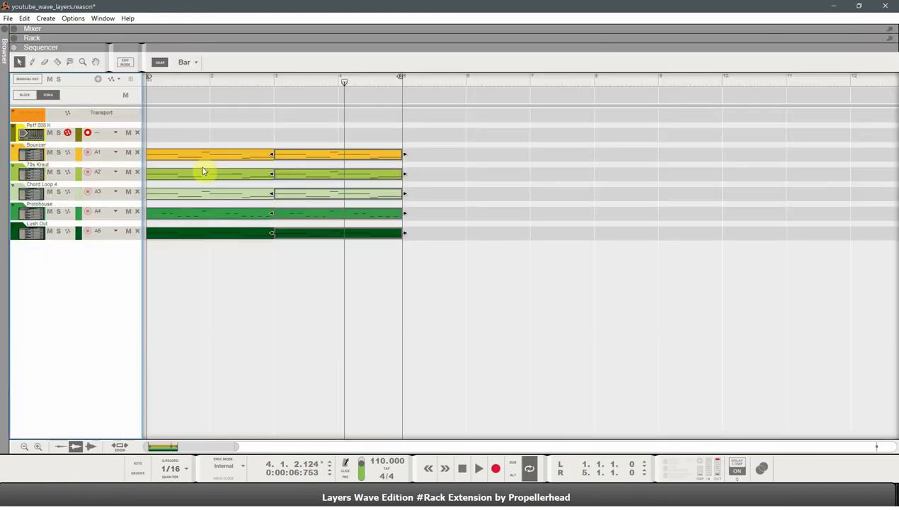
Return to the rack, flip it to the rear, and examine the Wave back panels from Lush Out up to Chord Loop 4.
key(F6)
key(Tab)
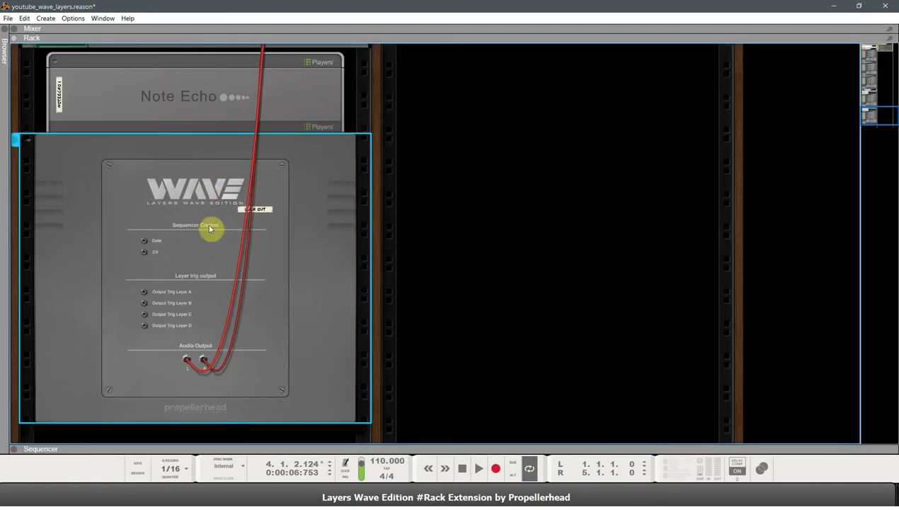
scroll(221, 233, up, 4)
scroll(222, 233, up, 10)
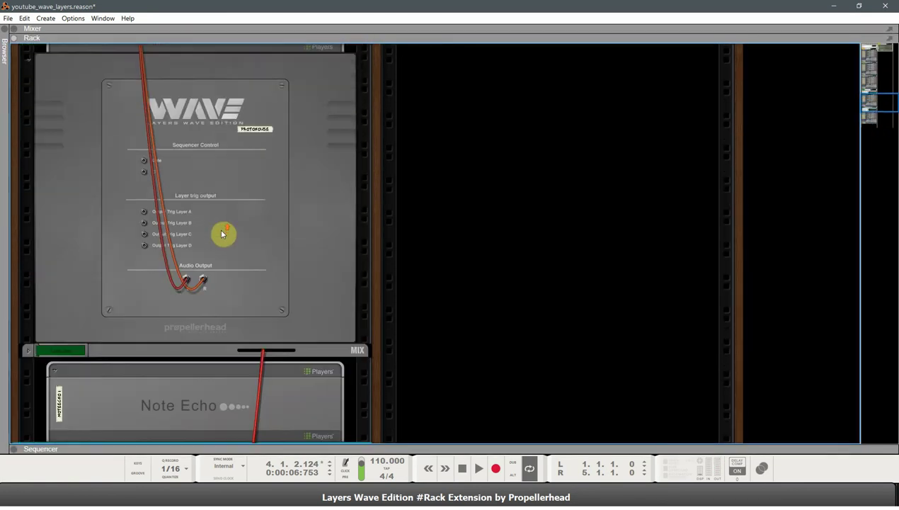
scroll(213, 246, up, 10)
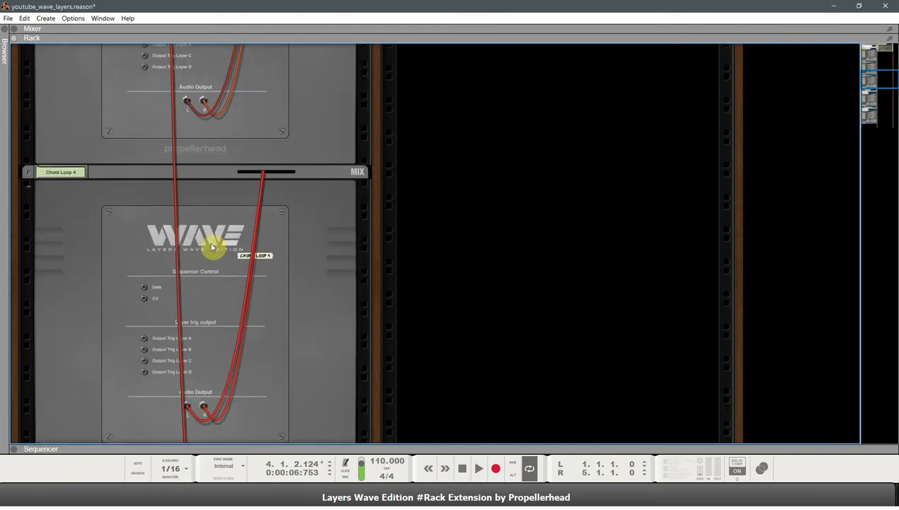